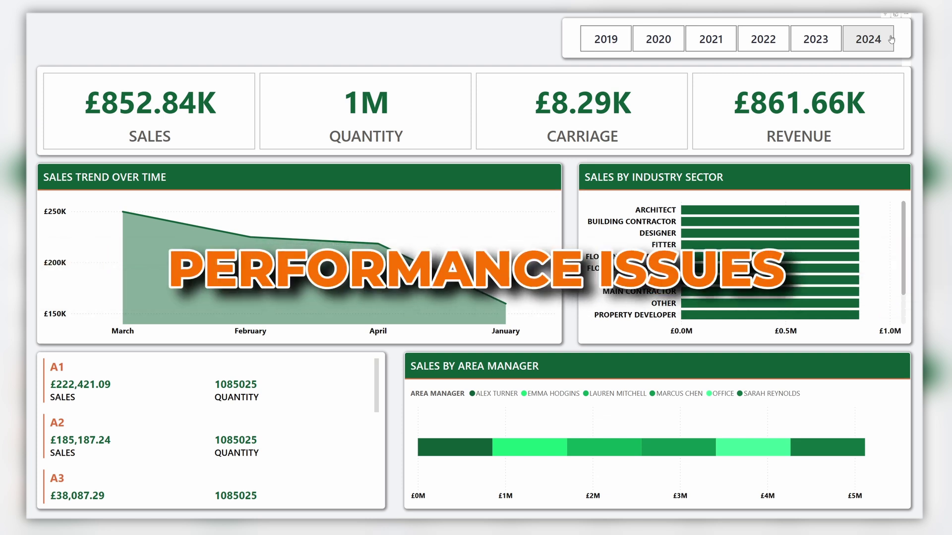
# Step: Filter the sales report to 2024 and cross-filter it by the second segment of the area manager bar
pyautogui.click(891, 40)
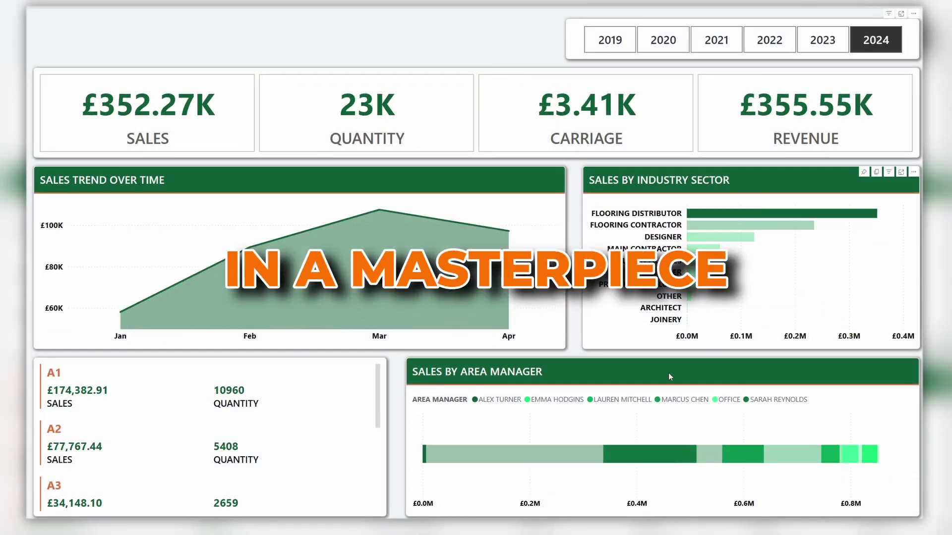
pyautogui.click(629, 453)
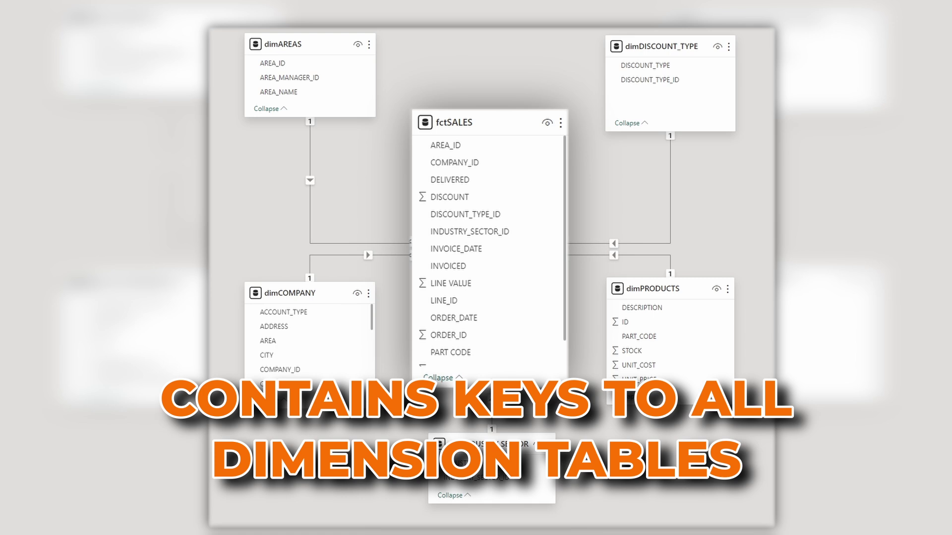
# Step: Examine the key and attribute fields of fctSALES, including COMPANY_ID, AREA_ID, INDUSTRY_SECTOR_ID, PART CODE, UNIT PRICE and LINE VALUE
pyautogui.click(526, 163)
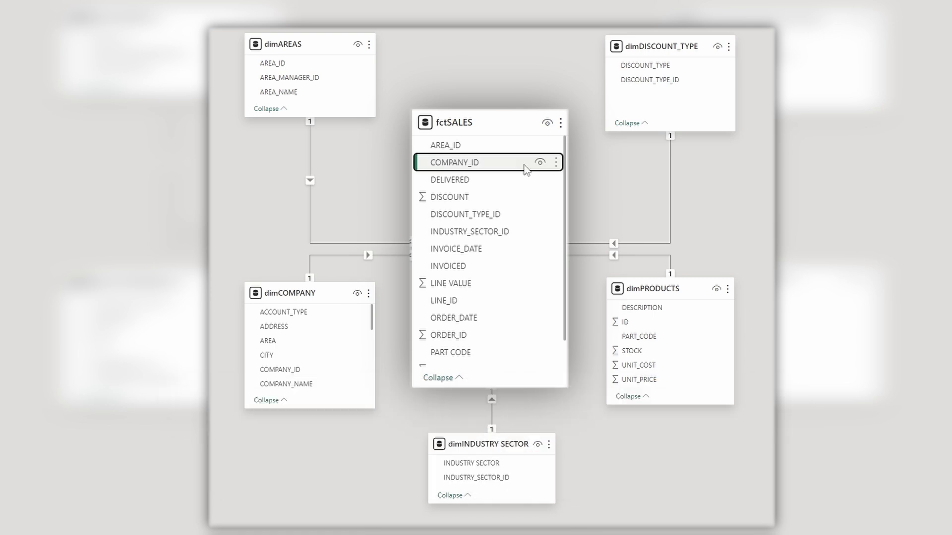
pyautogui.click(524, 147)
pyautogui.click(525, 231)
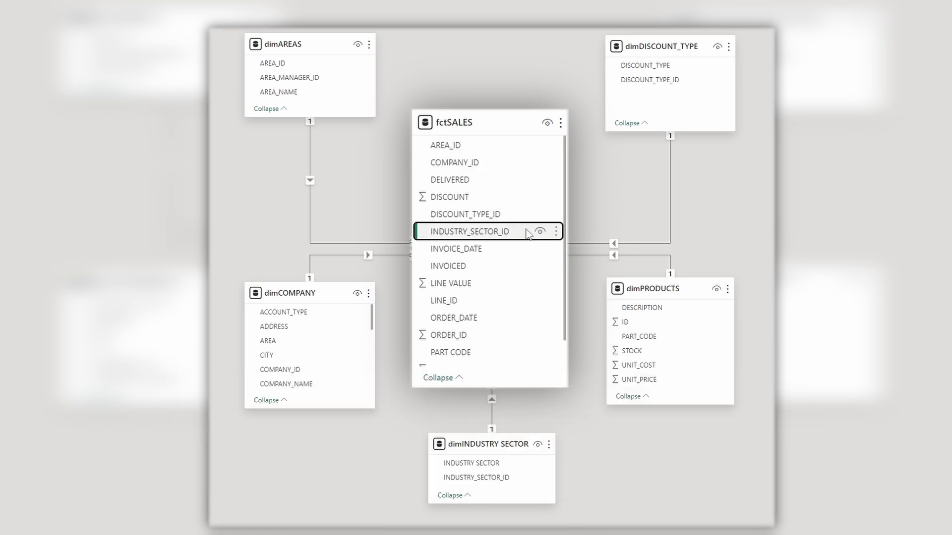
pyautogui.click(524, 348)
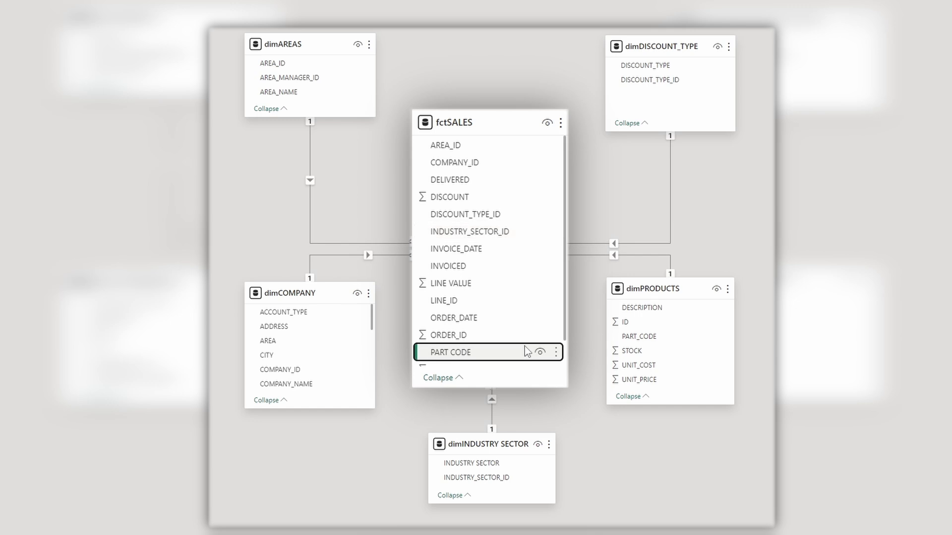
pyautogui.scroll(-1, 524, 346)
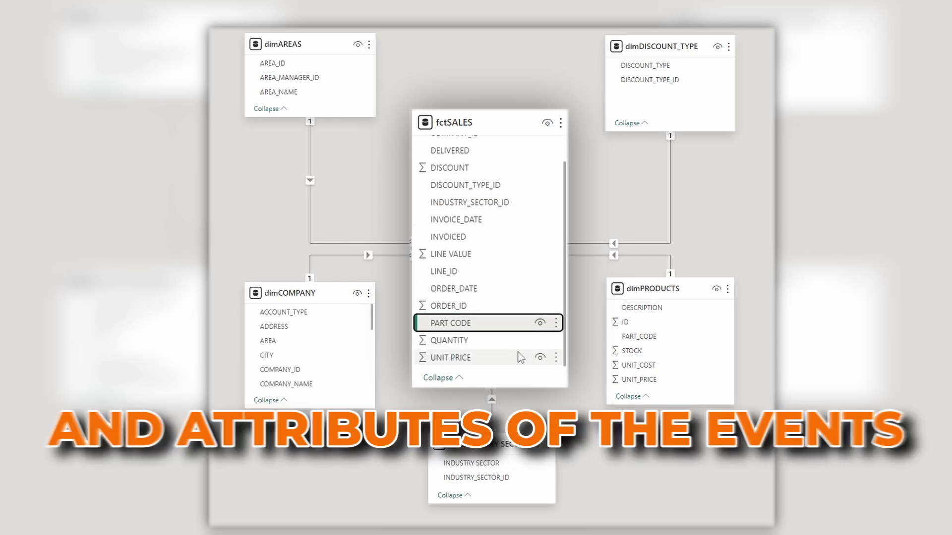
pyautogui.click(520, 357)
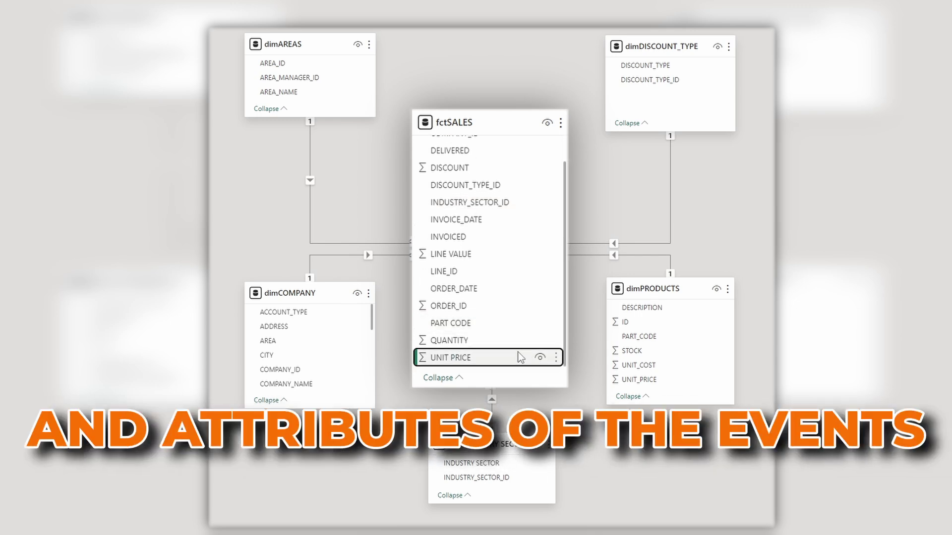
pyautogui.click(517, 254)
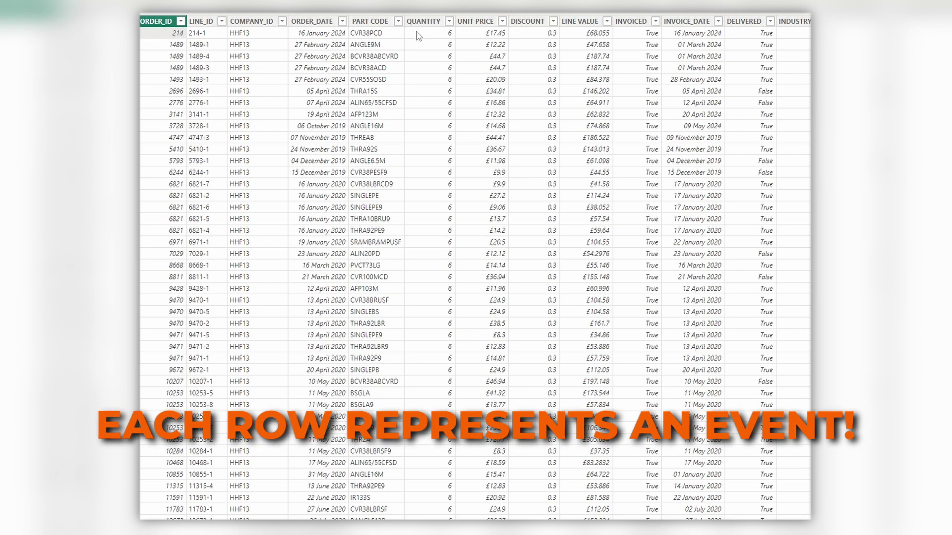
# Step: Examine the sales table's rows and its QUANTITY, UNIT PRICE and DISCOUNT attribute columns
pyautogui.click(419, 33)
pyautogui.click(470, 23)
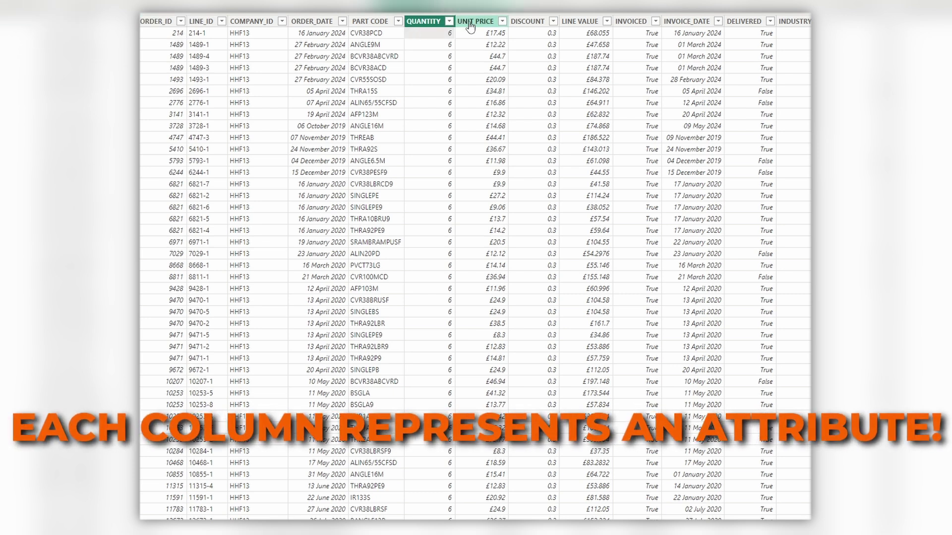
pyautogui.click(147, 35)
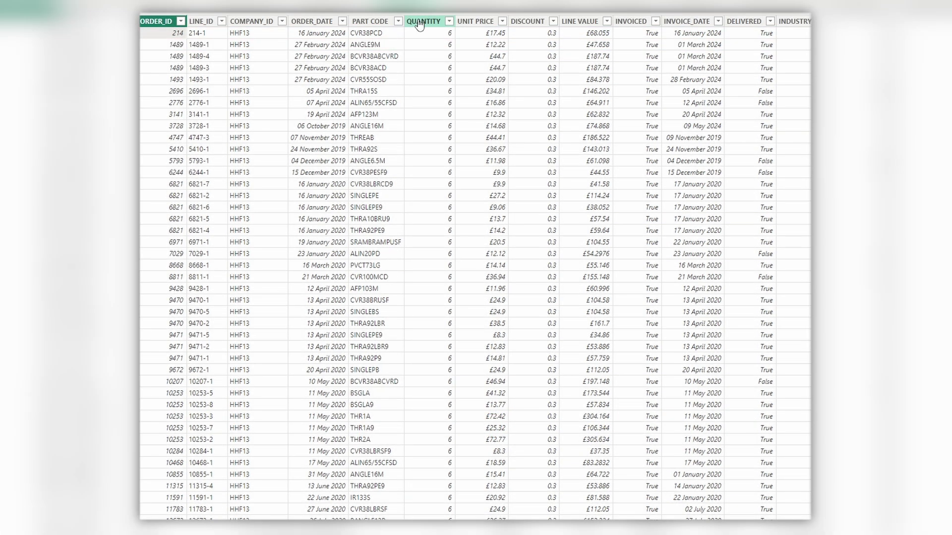
pyautogui.click(420, 23)
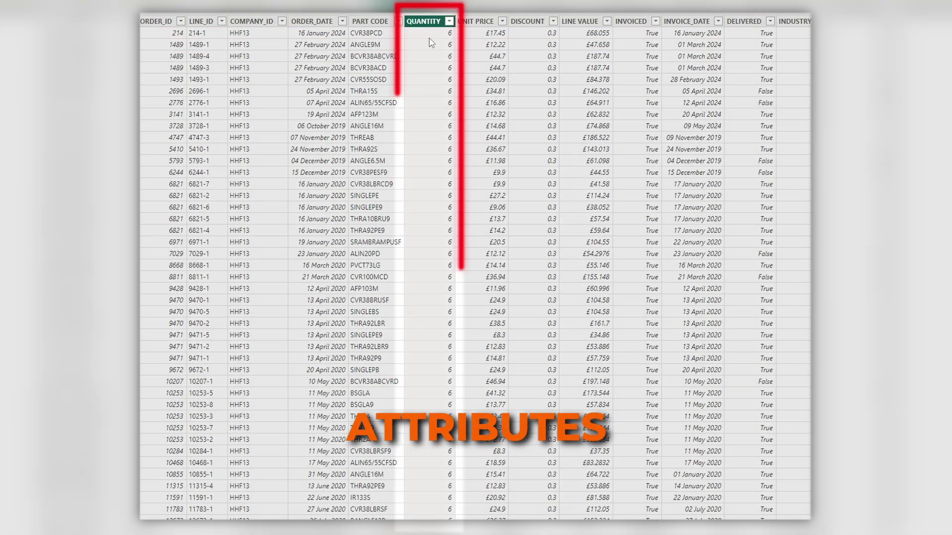
pyautogui.click(473, 22)
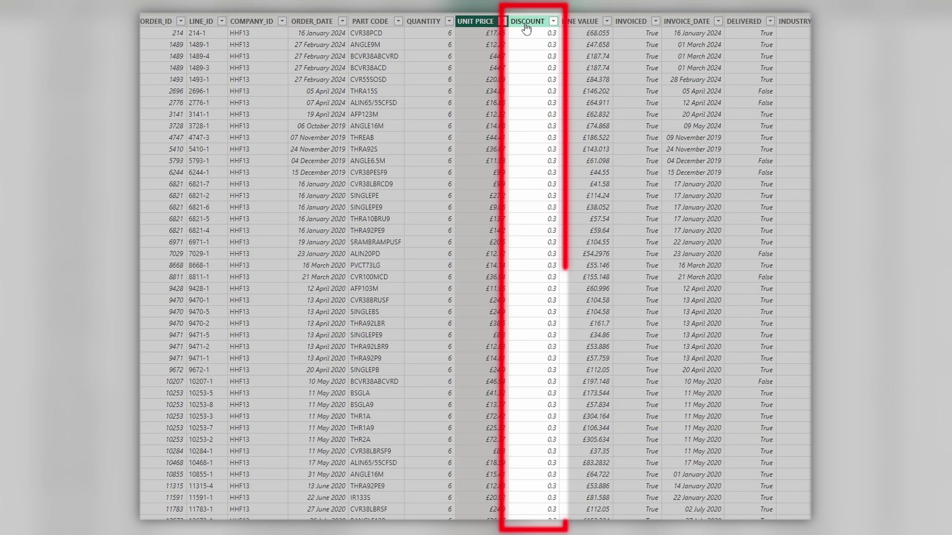
pyautogui.click(527, 23)
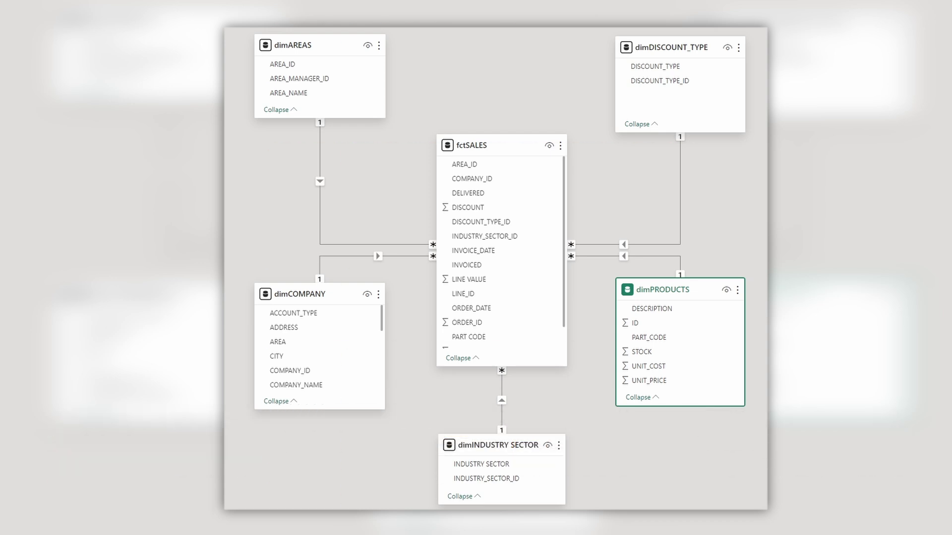
# Step: Inspect the dimCOMPANY and dimPRODUCTS dimension tables and the PART_CODE column in the product data
pyautogui.click(300, 294)
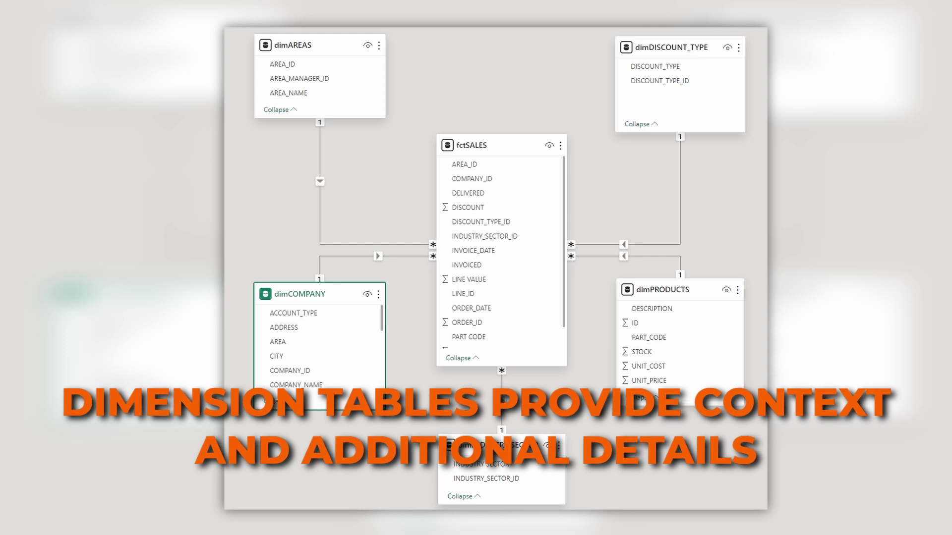
pyautogui.click(663, 290)
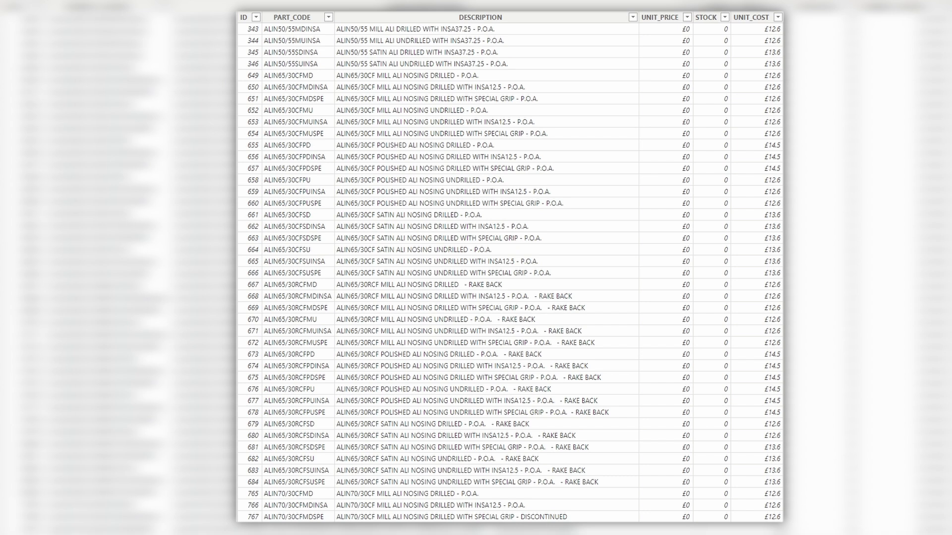
pyautogui.click(297, 18)
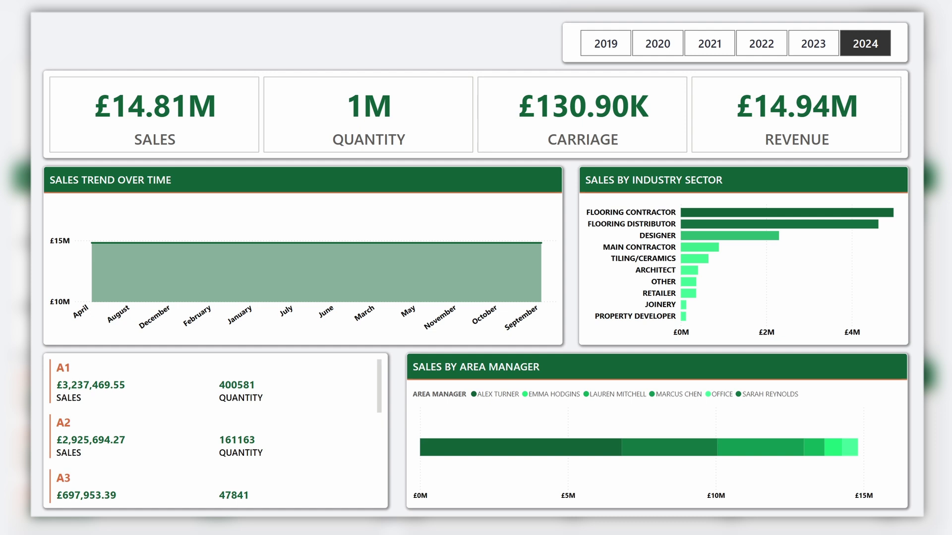
# Step: Switch the report's year filter through 2023 and 2022 to 2024 to check how the visuals respond
pyautogui.click(815, 48)
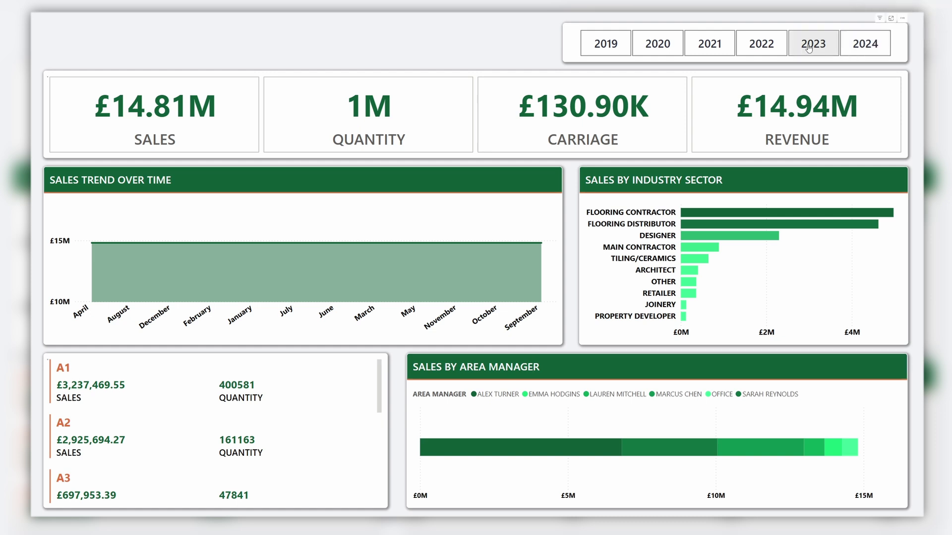
pyautogui.click(774, 45)
pyautogui.click(861, 45)
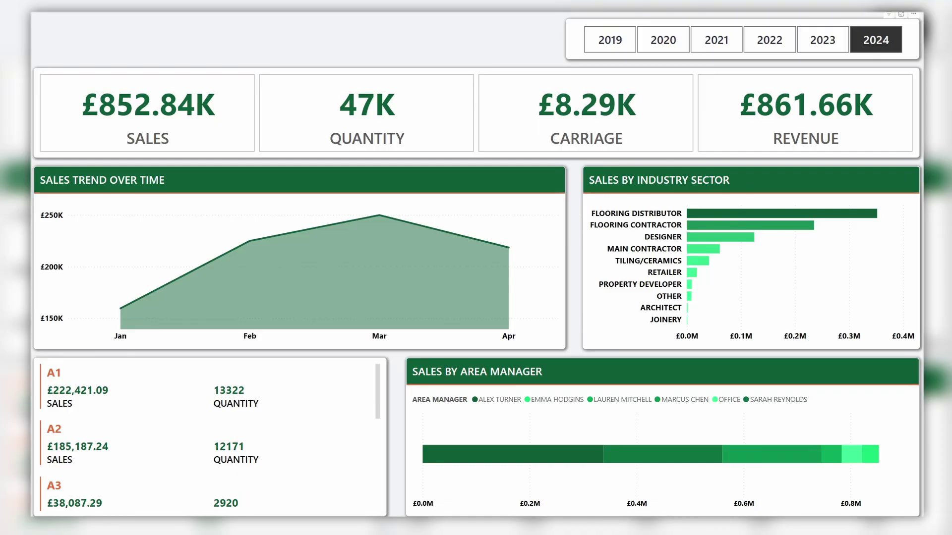
# Step: Compare the report for 2023 and 2024, and toggle a cross-filter on the area manager bar's second segment
pyautogui.click(840, 40)
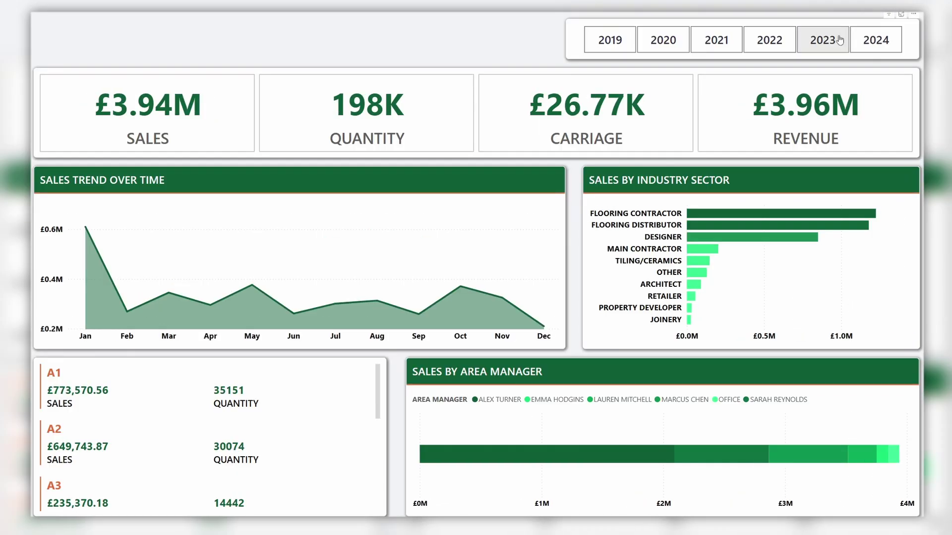
pyautogui.click(875, 39)
pyautogui.click(629, 453)
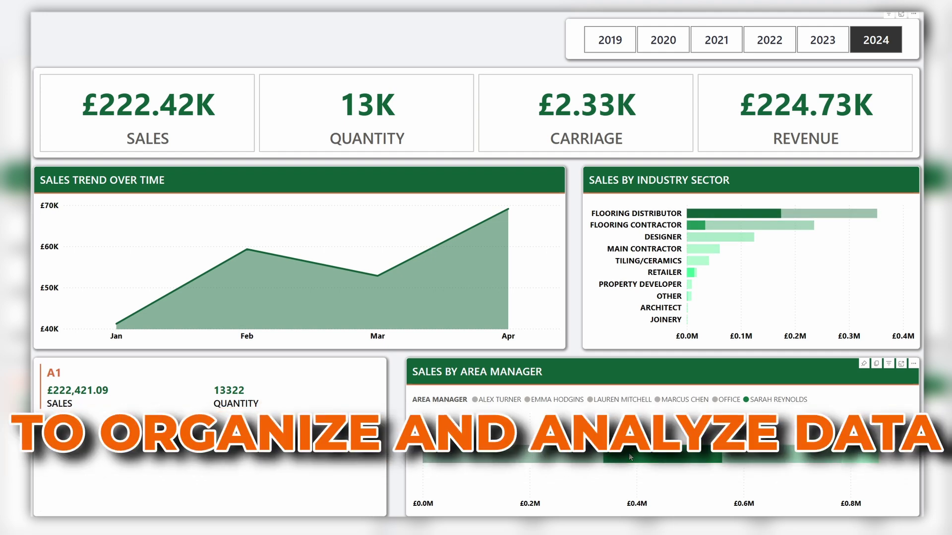
pyautogui.click(629, 453)
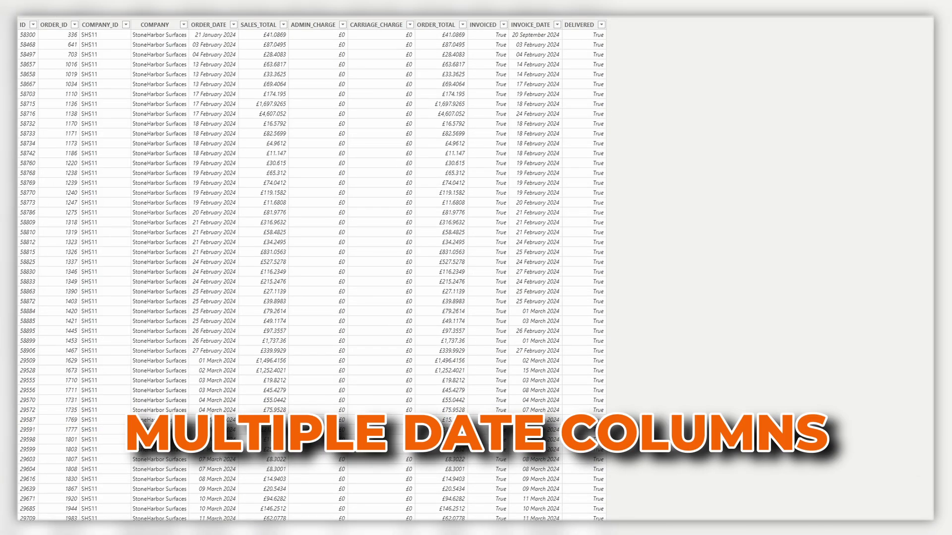
# Step: Inspect the INVOICE_DATE column in the orders data and look through the quarter and month columns of the date table
pyautogui.click(533, 22)
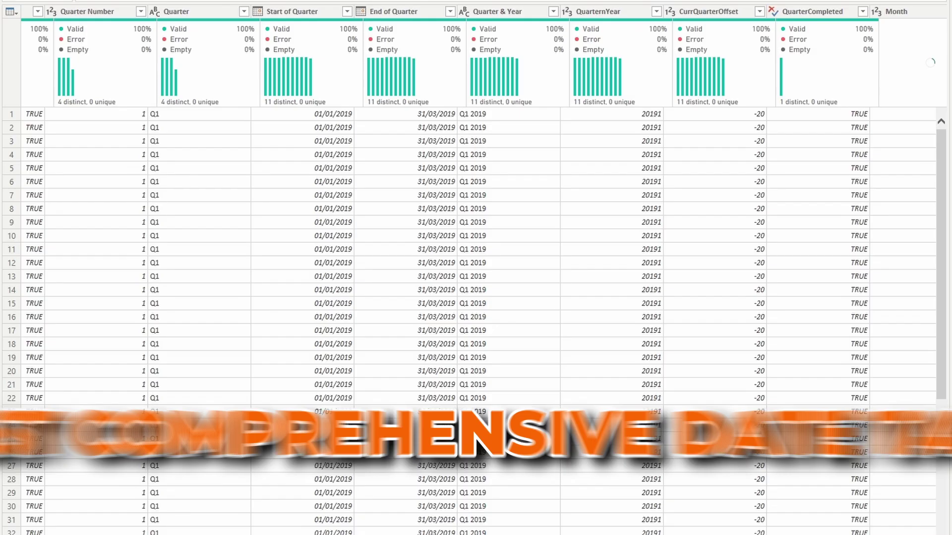
pyautogui.hscroll(20, 476, 297)
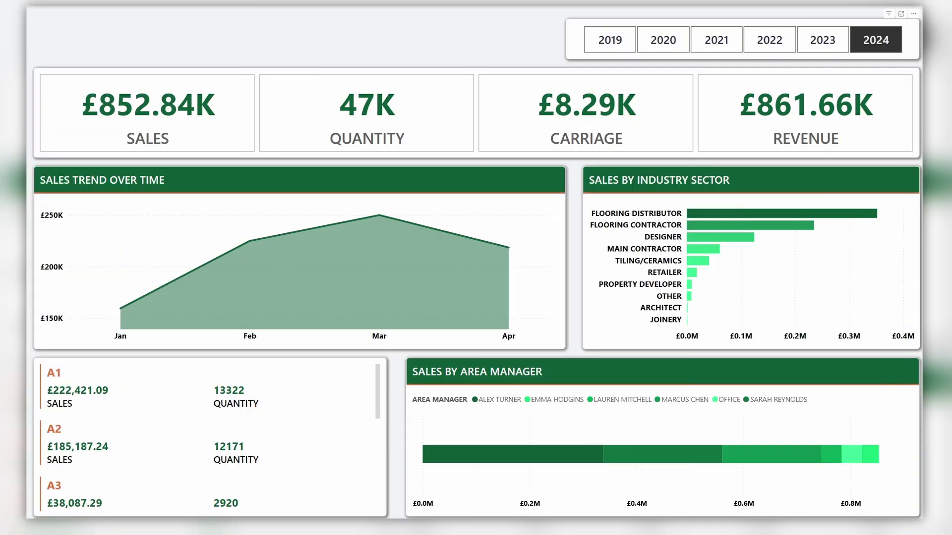
# Step: Toggle the 2024 year filter on the sales report to compare its visuals
pyautogui.click(891, 40)
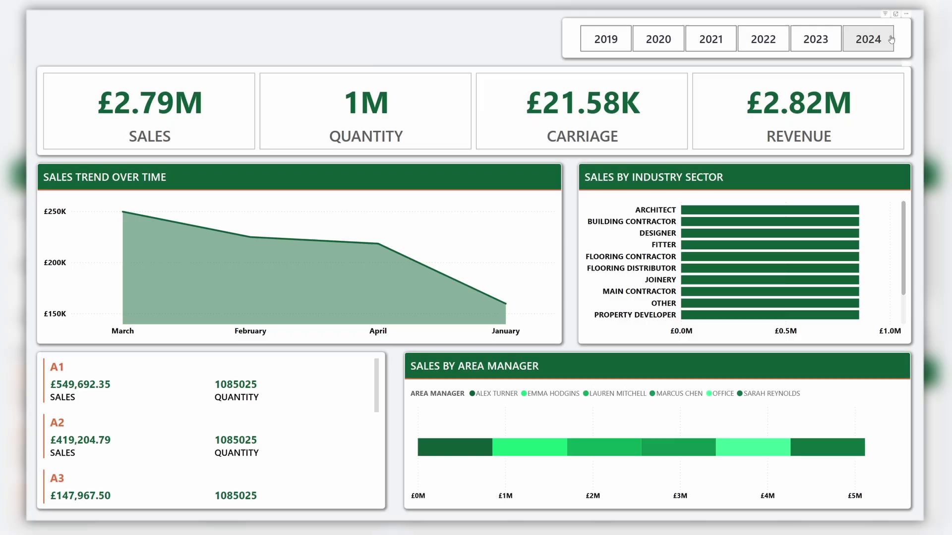
pyautogui.click(891, 39)
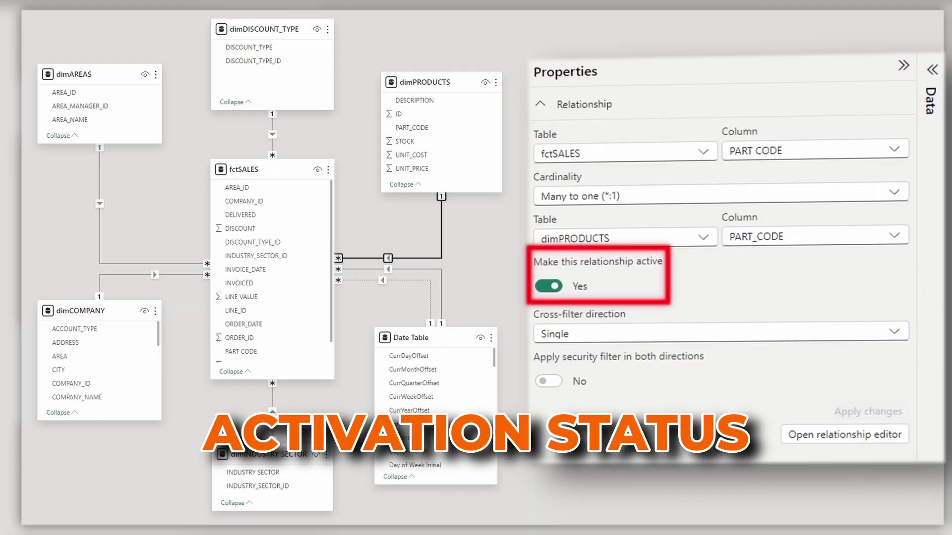
# Step: Review the cardinality and cross-filter direction options of the fctSALES–dimPRODUCTS relationship, and highlight both tables in the model
pyautogui.click(891, 193)
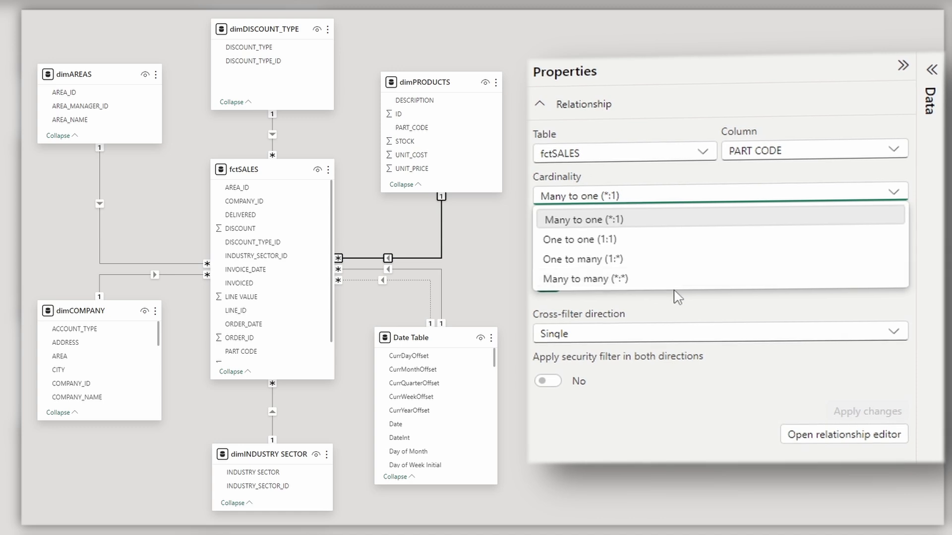
pyautogui.click(690, 313)
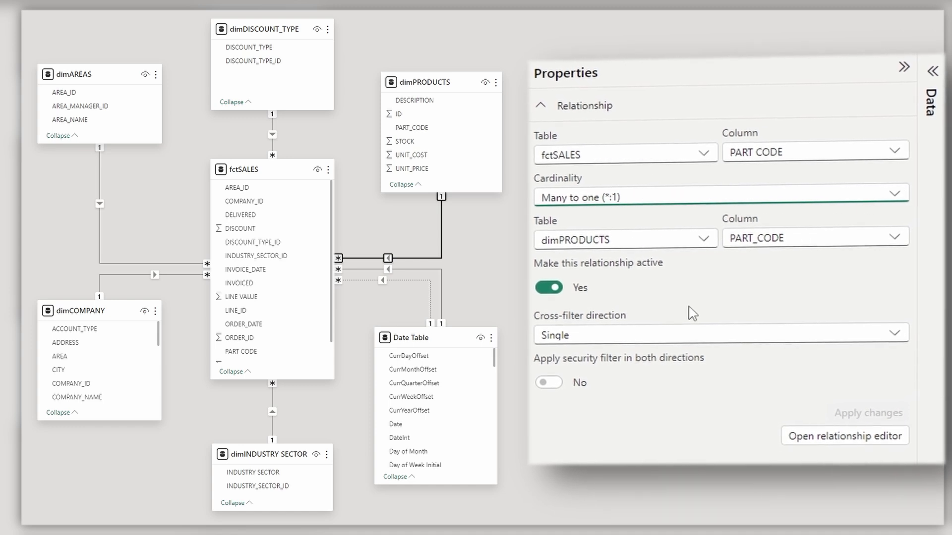
pyautogui.click(892, 334)
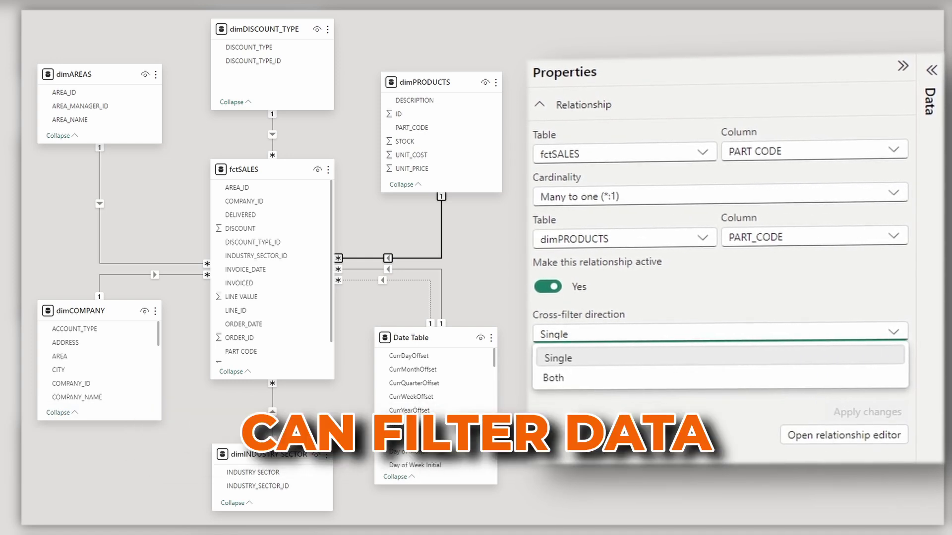
pyautogui.press('Escape')
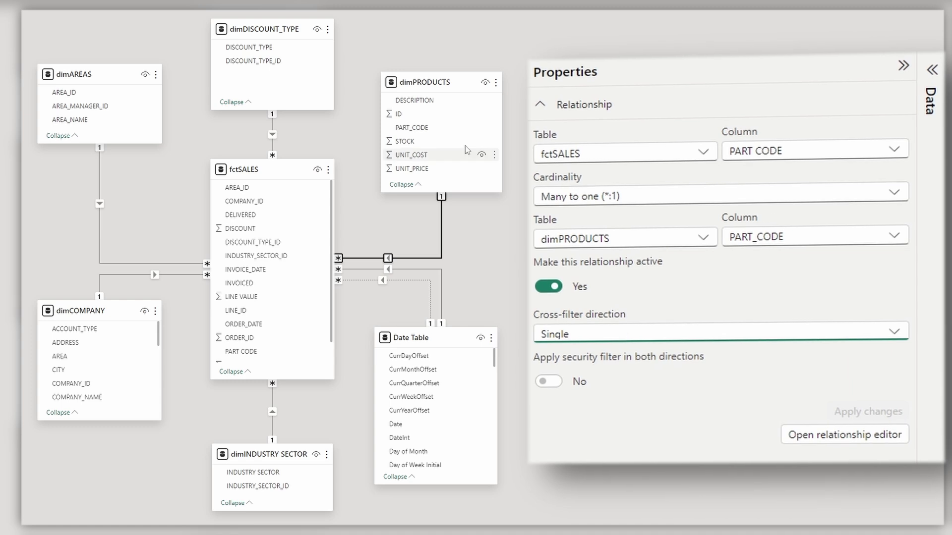
pyautogui.click(443, 83)
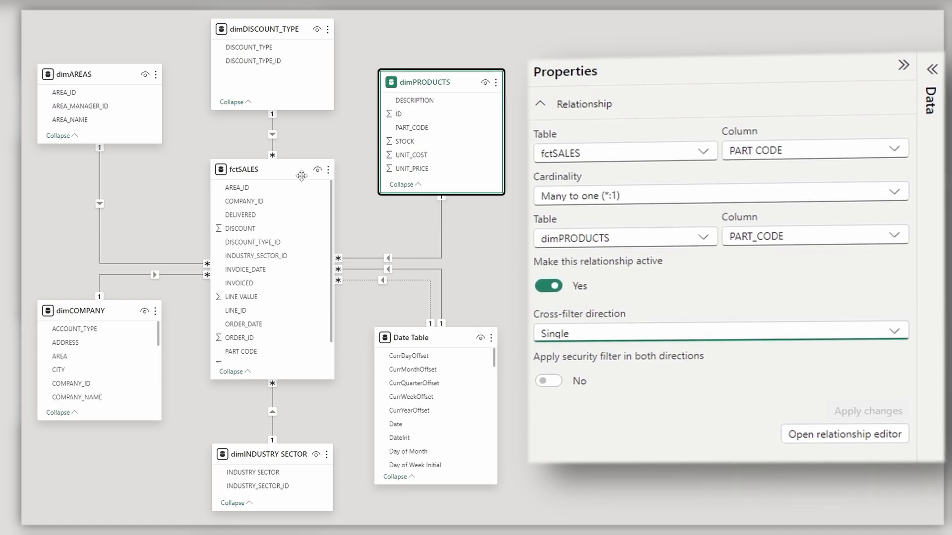
pyautogui.click(297, 174)
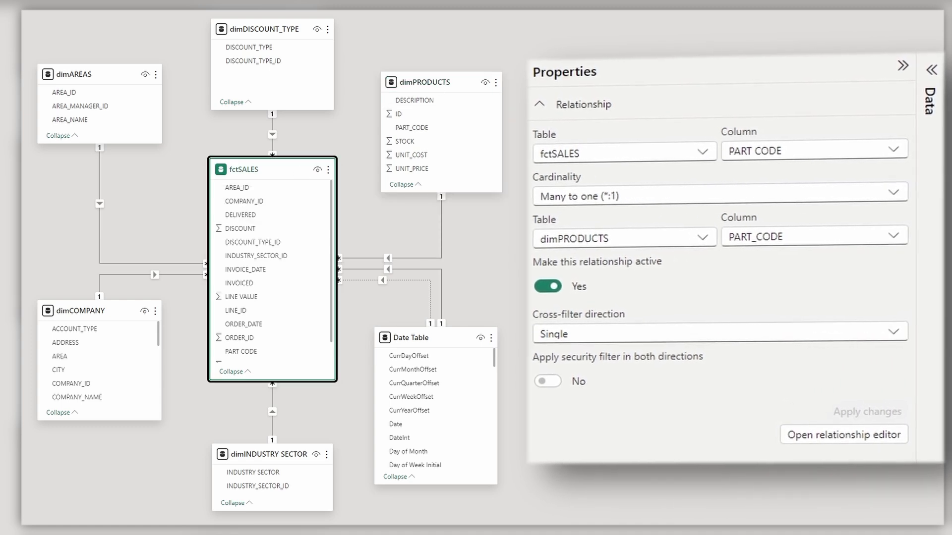
# Step: Set the cross-filter direction of the fctSALES–dimPRODUCTS relationship on PART CODE to Both and apply the change
pyautogui.click(908, 333)
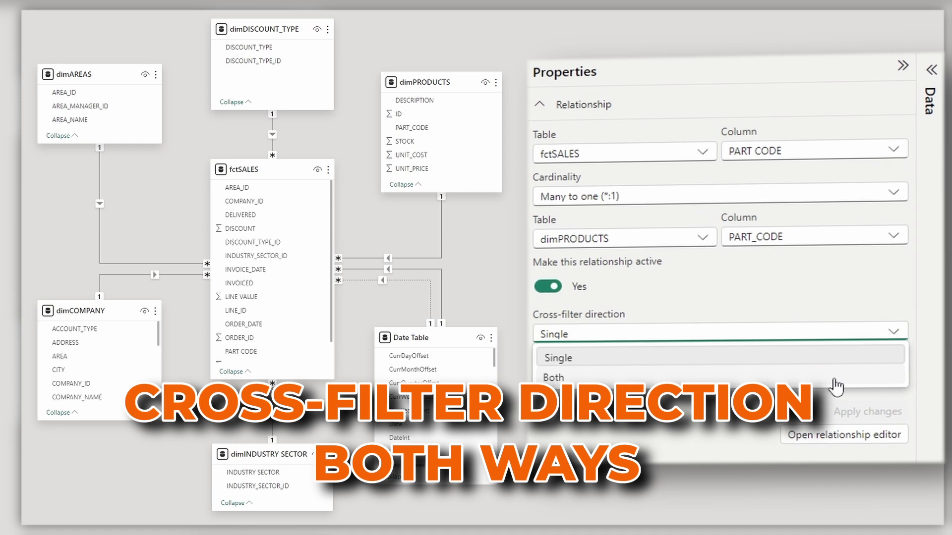
pyautogui.click(836, 379)
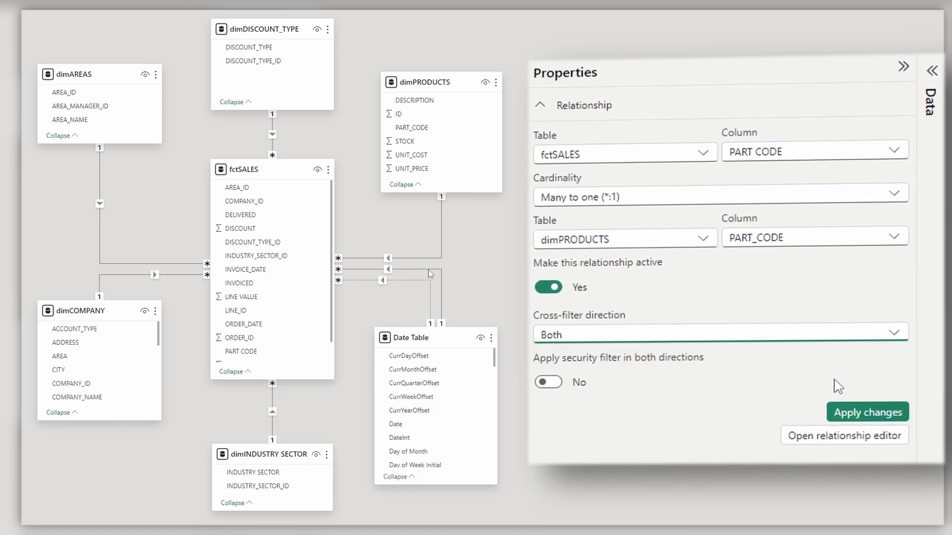
pyautogui.click(858, 421)
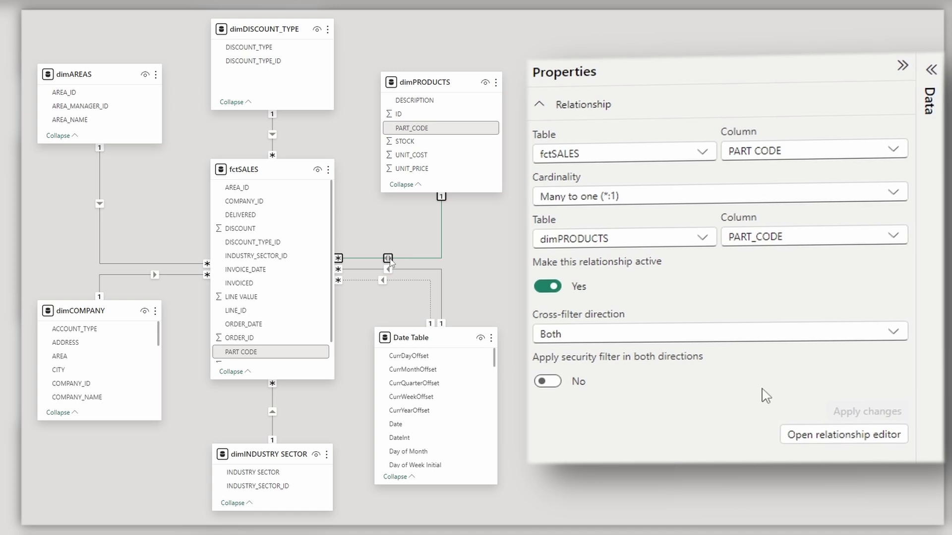
# Step: Set the fctSALES–dimPRODUCTS relationship's cross-filter direction to Single, apply the change, and select the active ORDER_DATE relationship to the Date Table
pyautogui.click(838, 338)
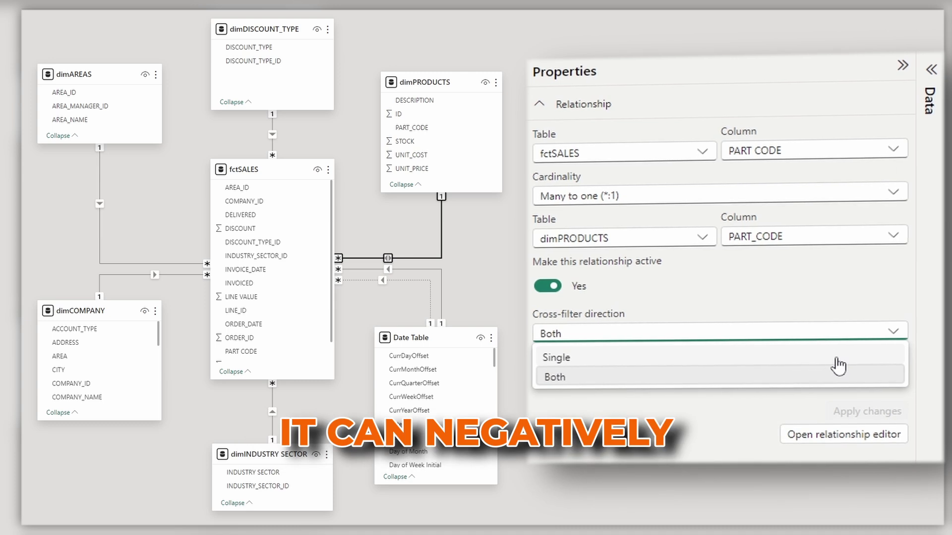
pyautogui.click(837, 359)
pyautogui.click(875, 412)
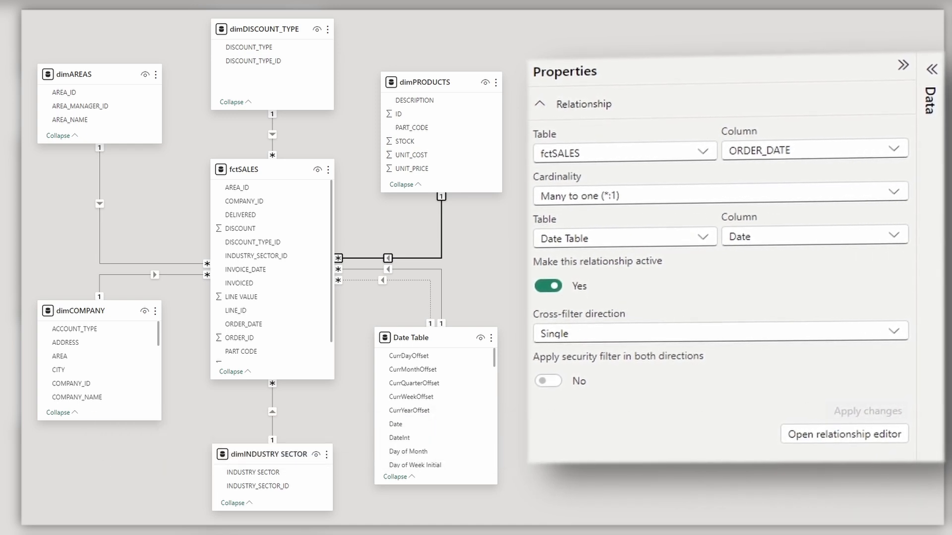
pyautogui.click(441, 284)
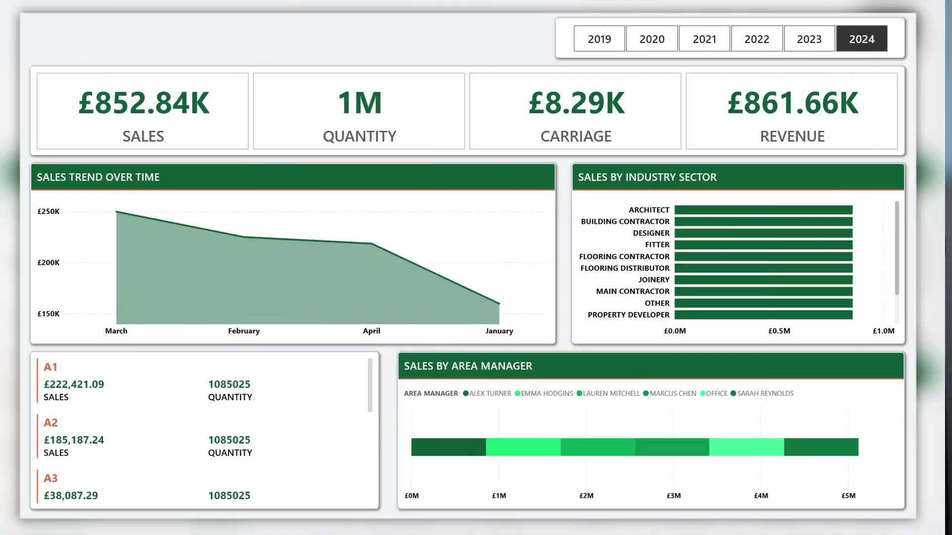
# Step: Switch the year filter on the sales report to 2023 and 2022 to check how the visuals respond
pyautogui.click(823, 40)
pyautogui.click(764, 40)
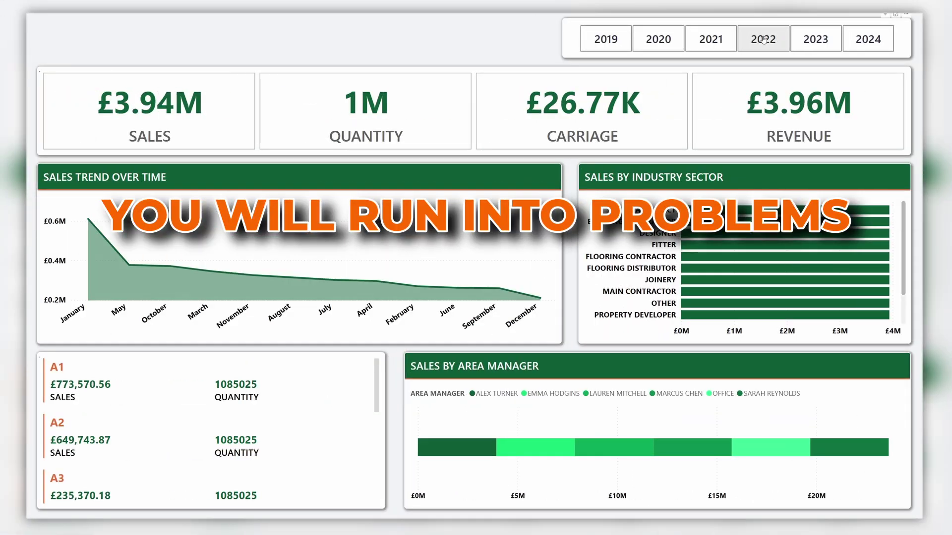
pyautogui.moveTo(681, 452)
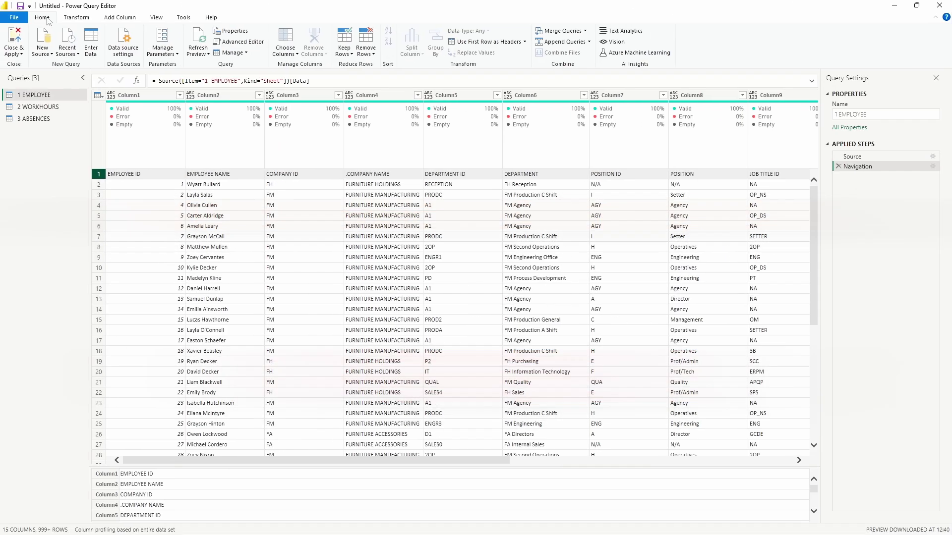
# Step: In the 1 EMPLOYEE query, promote the first row to headers, and open the EMPLOYEE ID data type choices and POSITION ID removal options
pyautogui.click(461, 42)
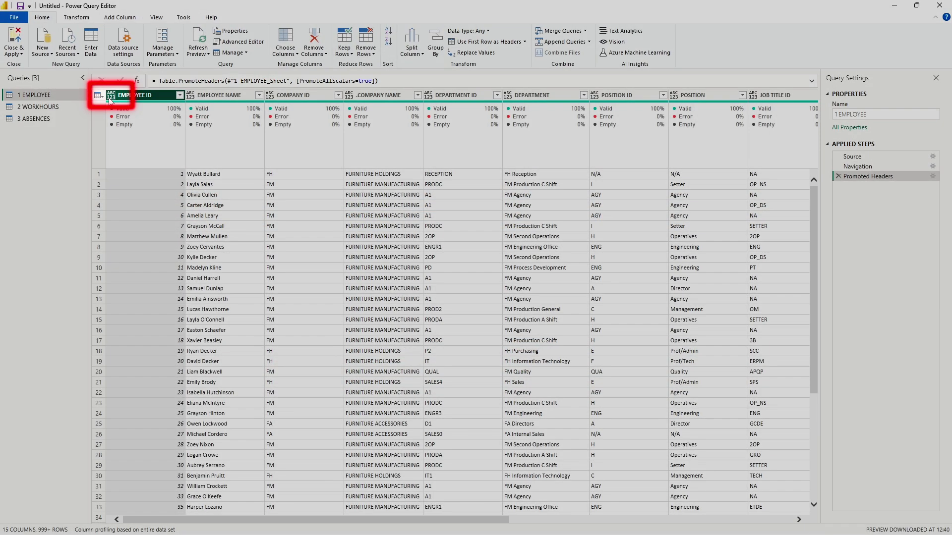
pyautogui.click(110, 95)
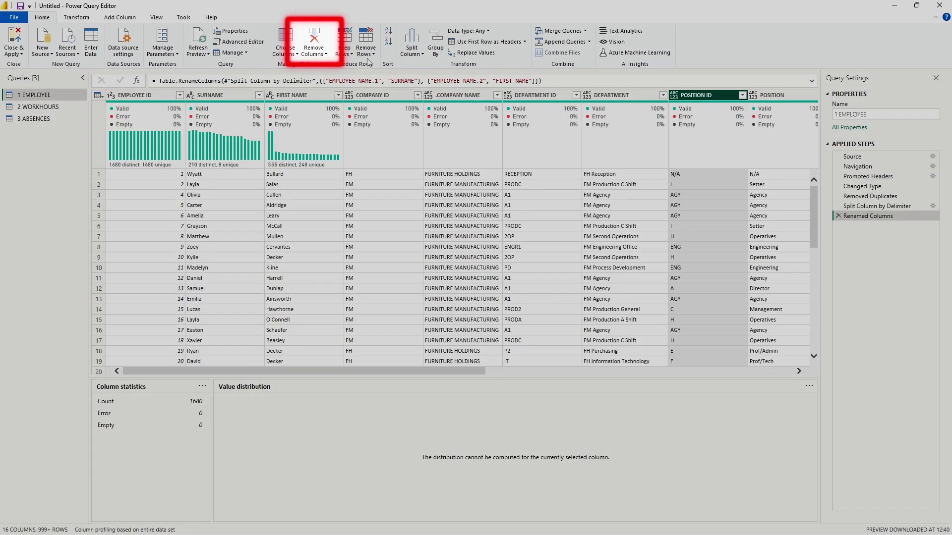
pyautogui.click(326, 55)
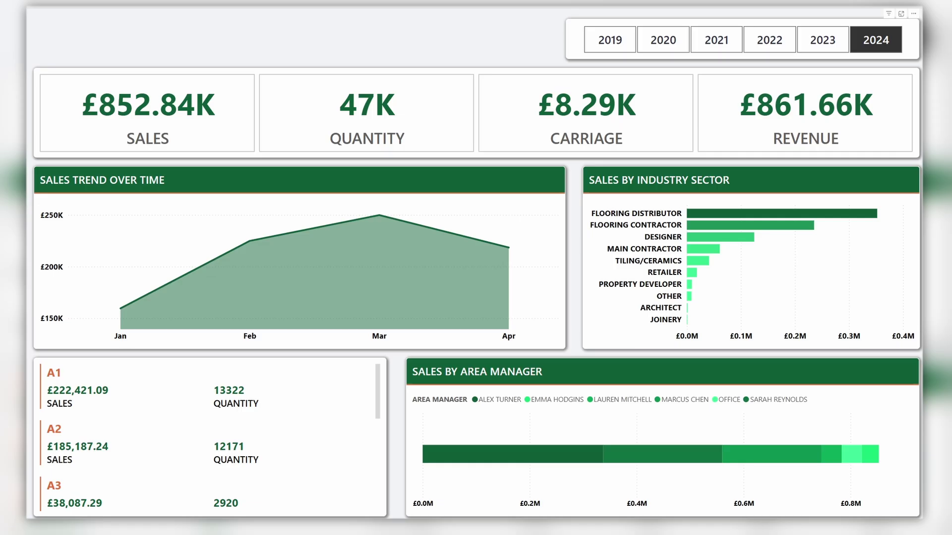
# Step: Compare the 2023 and 2024 results in the sales report, and toggle cross-highlighting from the second segment of the area manager chart
pyautogui.click(839, 40)
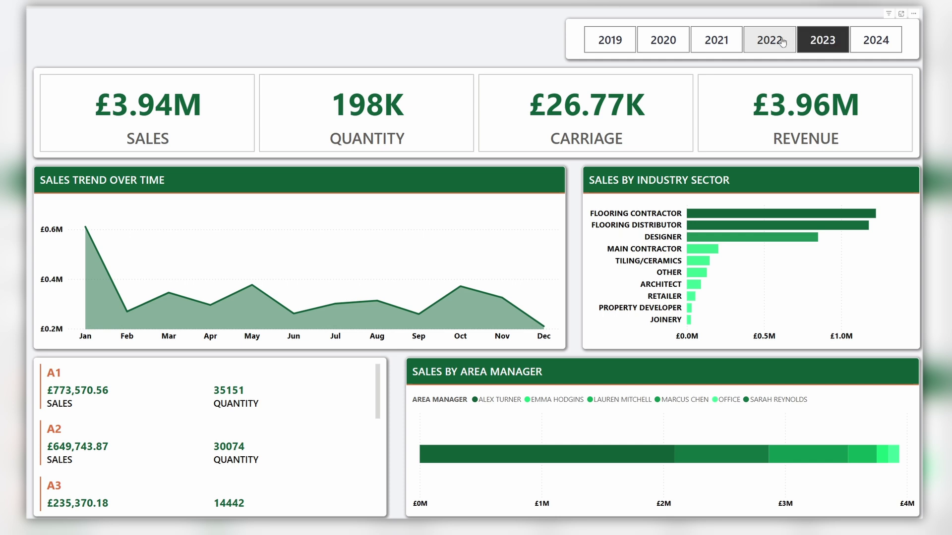
pyautogui.click(876, 40)
pyautogui.click(628, 454)
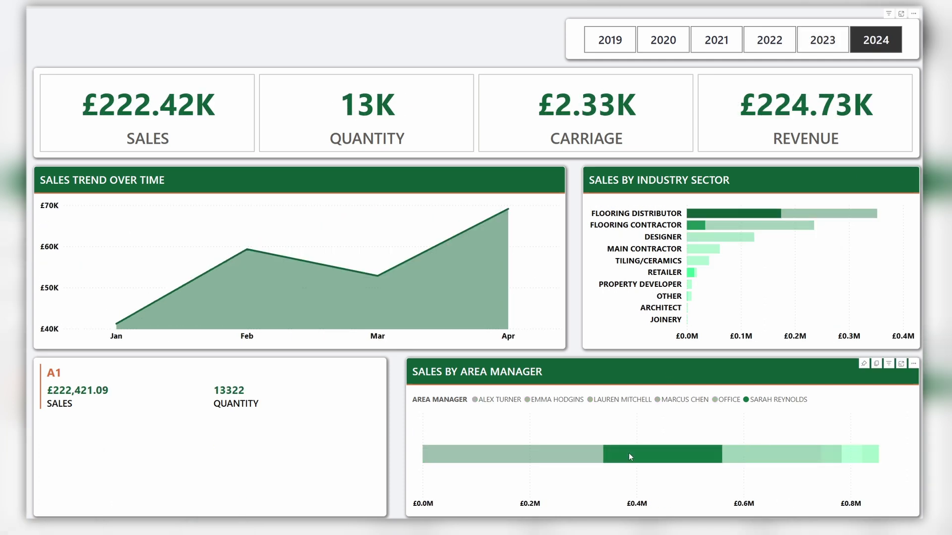
pyautogui.click(629, 453)
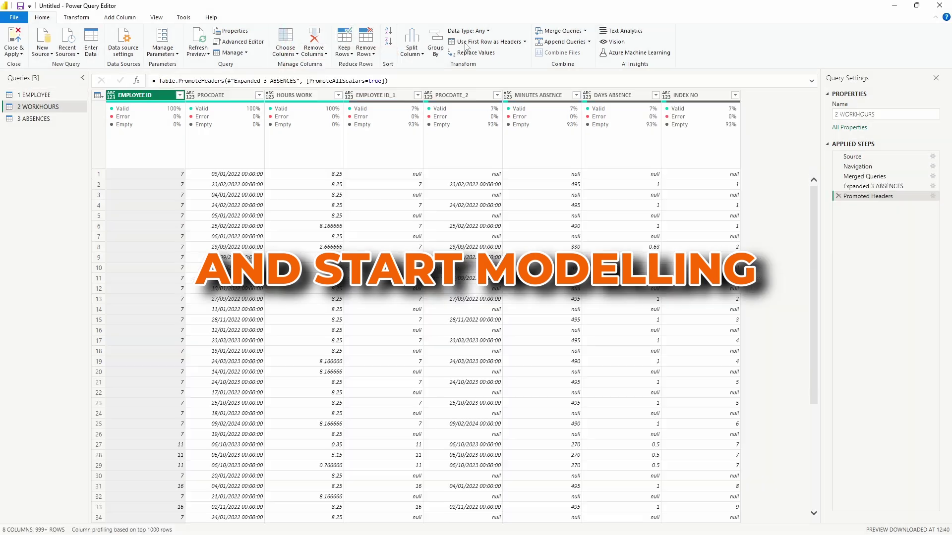
# Step: Select the EMPLOYEE ID_1 and PROCDATE_2 columns in the 2 WORKHOURS query and open their available column actions
pyautogui.click(377, 95)
pyautogui.keyDown('ctrl'); pyautogui.click(451, 96); pyautogui.keyUp('ctrl')
pyautogui.rightClick(451, 96)
pyautogui.moveTo(275, 394); pyautogui.dragTo(502, 381)
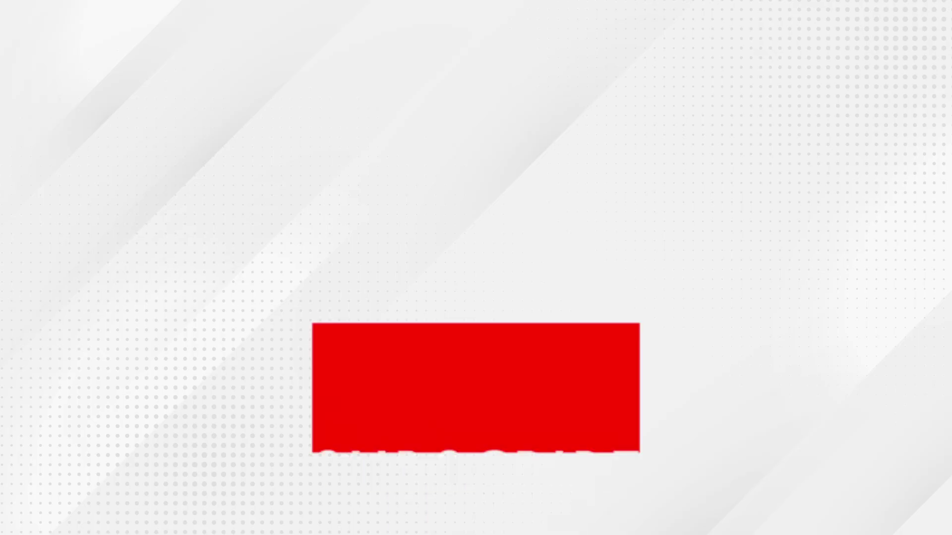